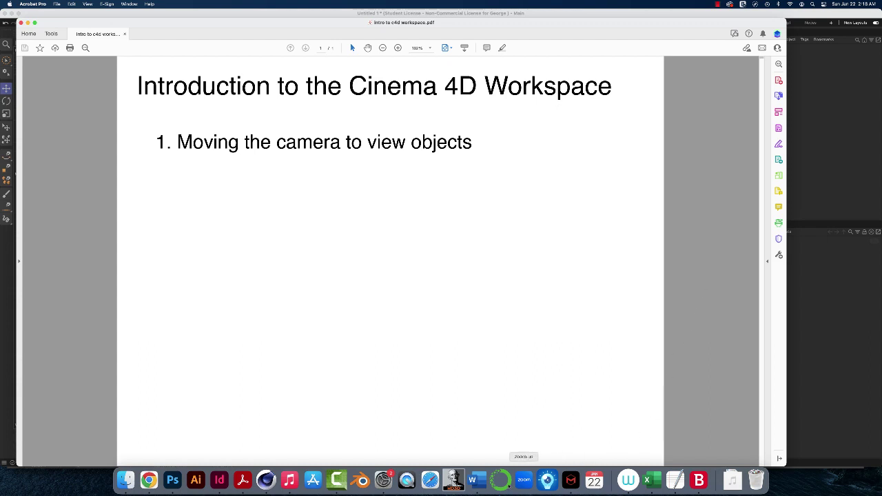
click(266, 480)
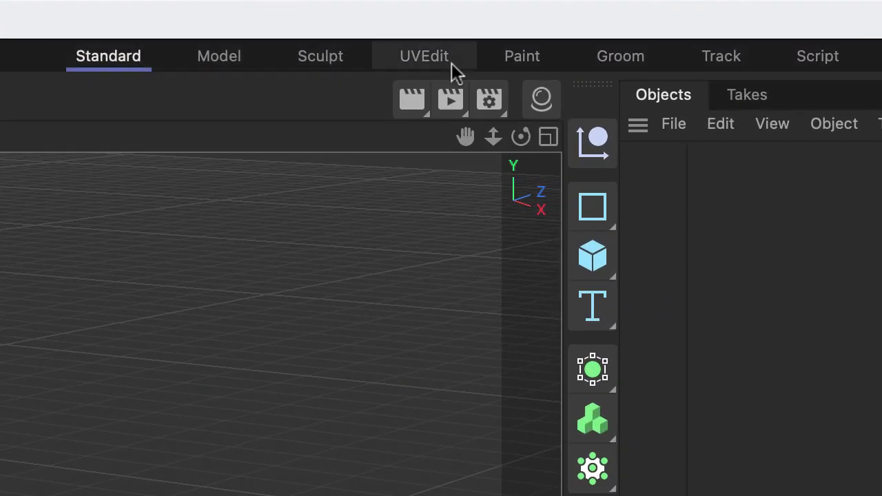
click(236, 67)
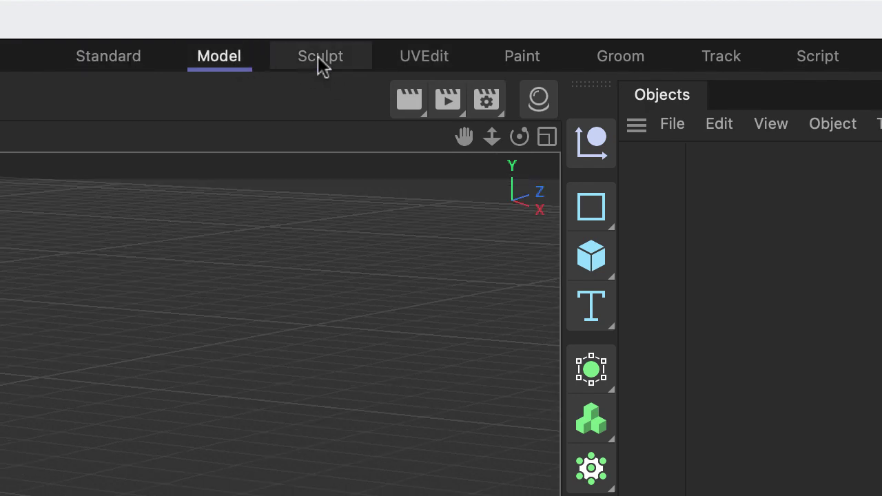
click(359, 66)
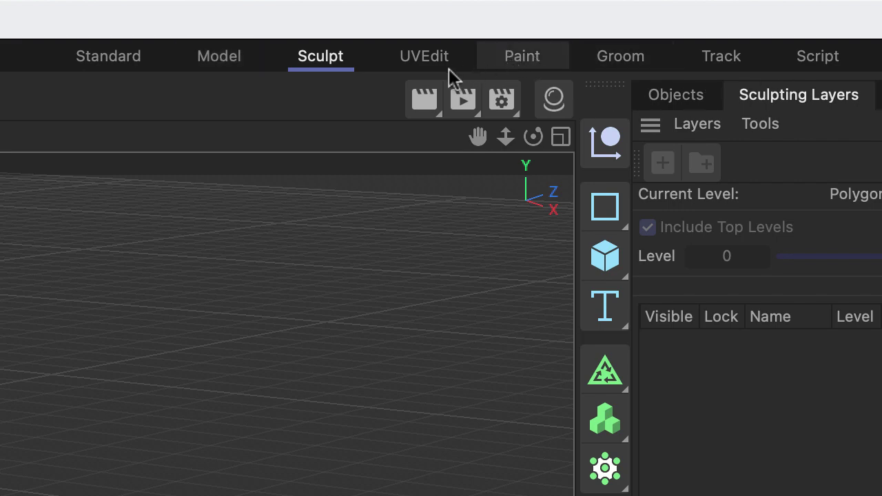
click(480, 61)
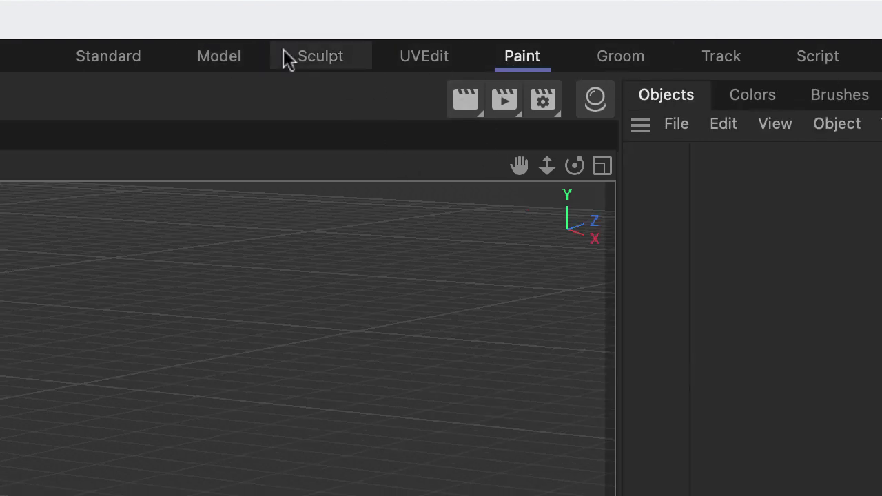
click(113, 58)
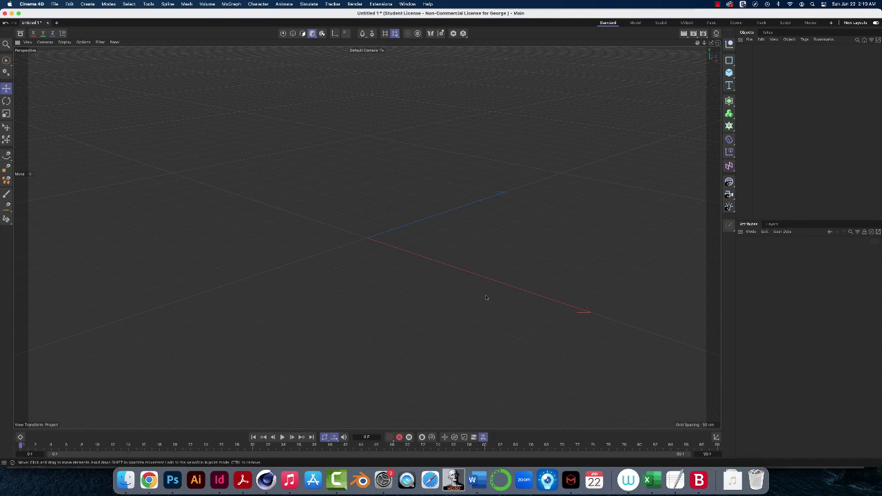
mouse_move(367, 238)
alt+mouse_down()
mouse_move(386, 259)
mouse_move(273, 269)
mouse_move(215, 295)
alt+mouse_up()
alt+drag(315, 277, 222, 277)
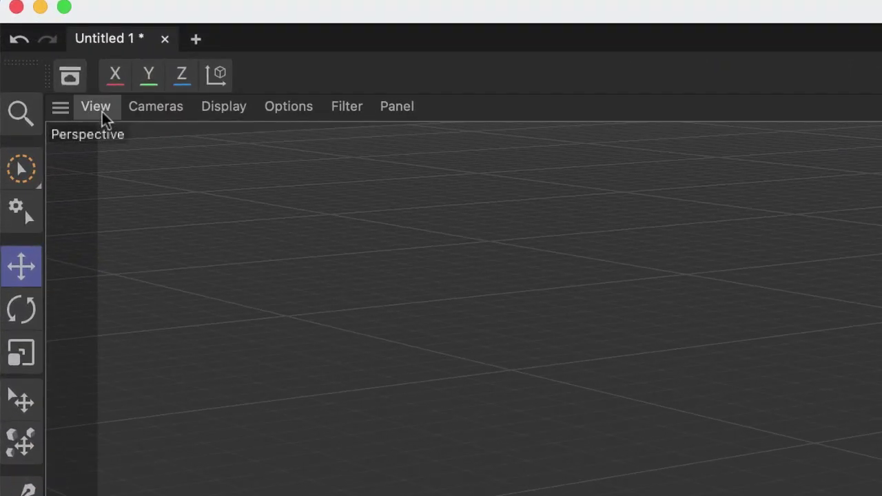
click(105, 117)
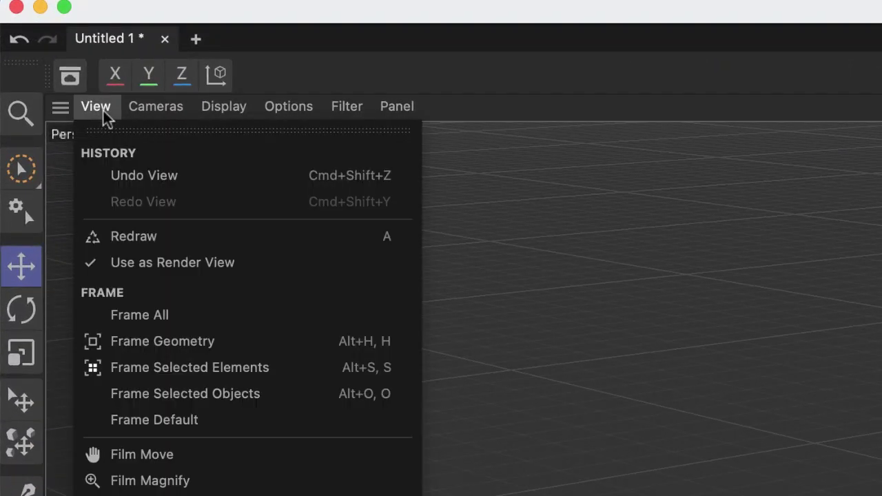
click(204, 422)
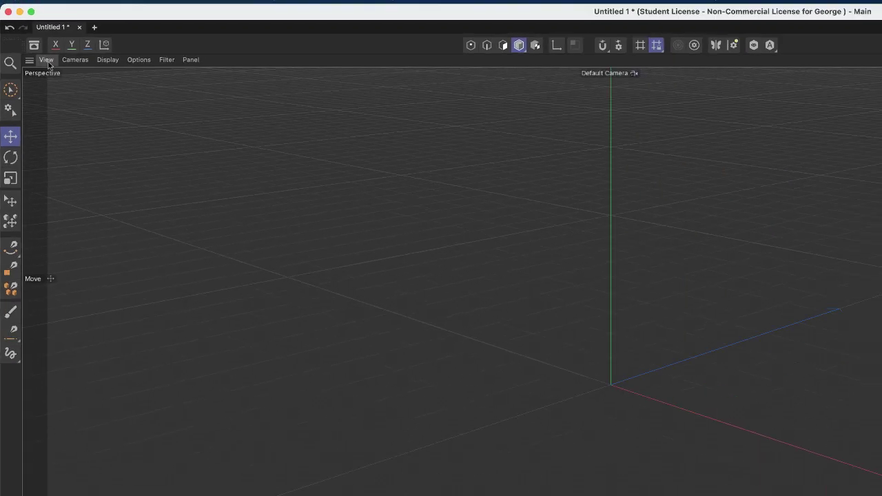
click(46, 60)
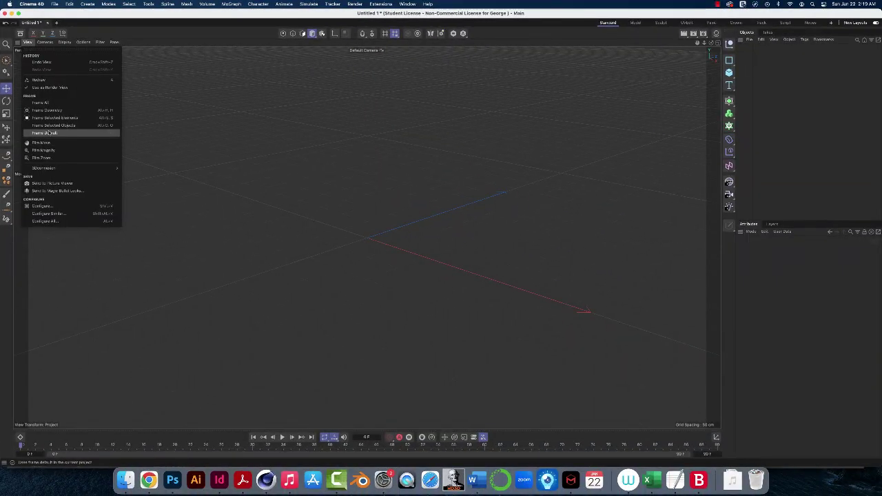
click(407, 250)
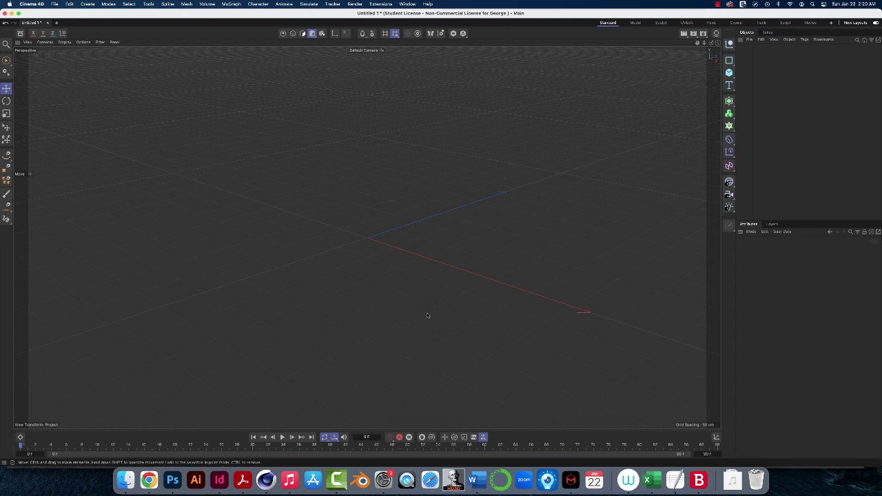
click(27, 42)
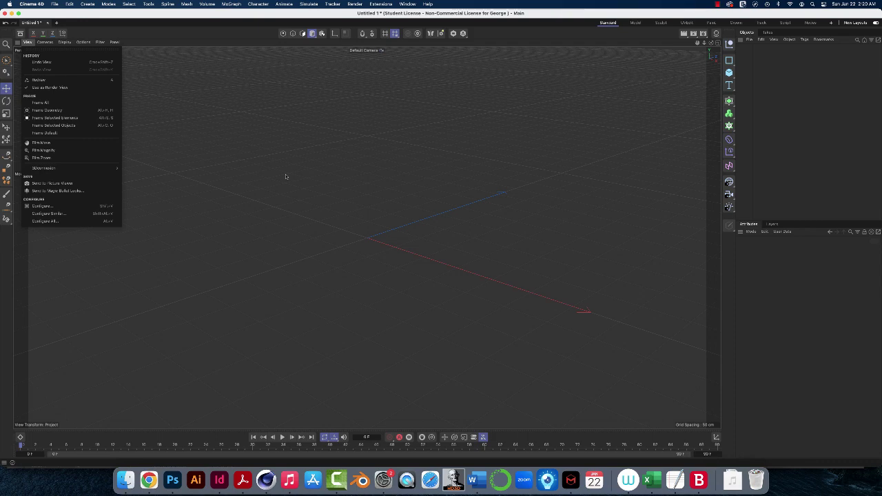
click(286, 178)
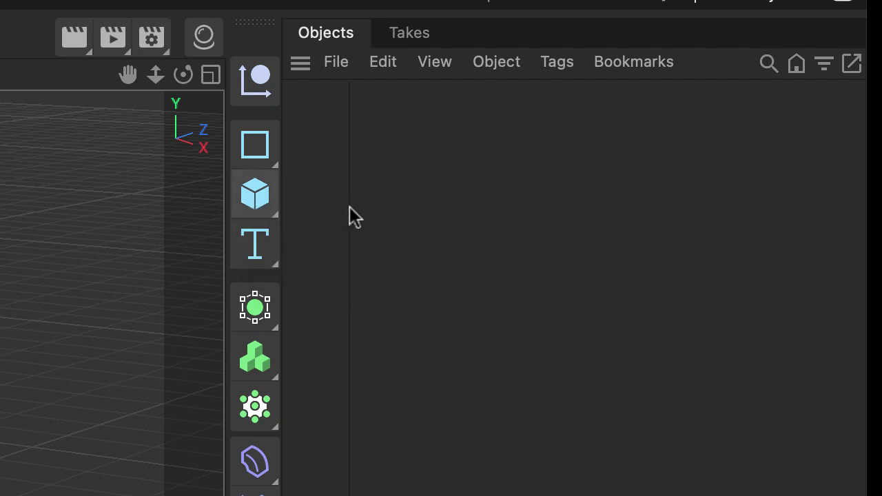
Add a default 200 cm Cube primitive at the world origin from the primitives flyout.
click(276, 215)
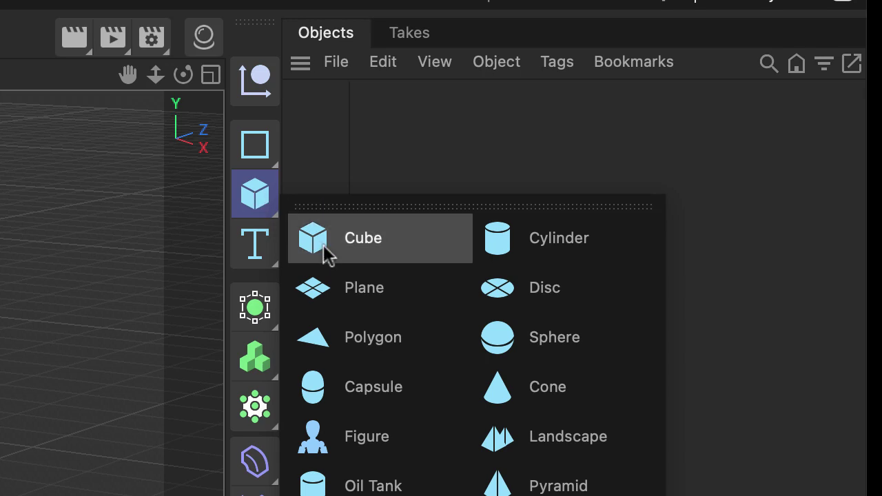
click(372, 246)
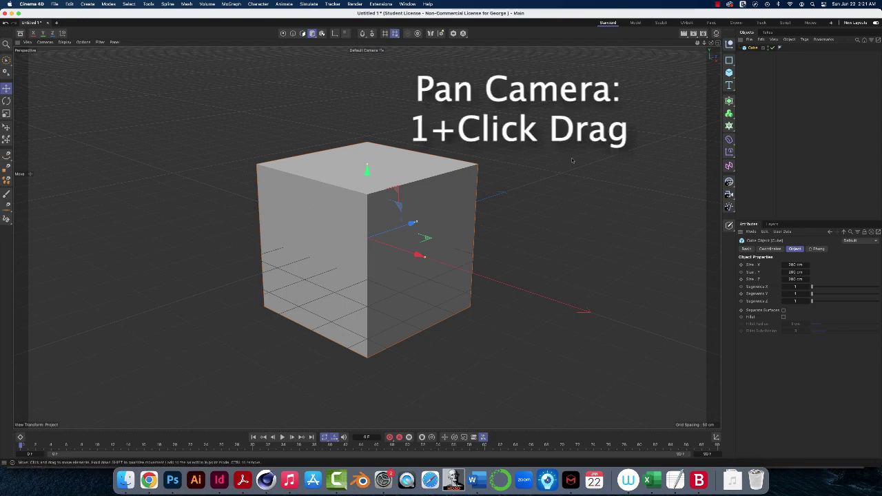
Pan the viewport camera left and right so the cube ends slightly shifted.
drag(576, 143, 552, 144)
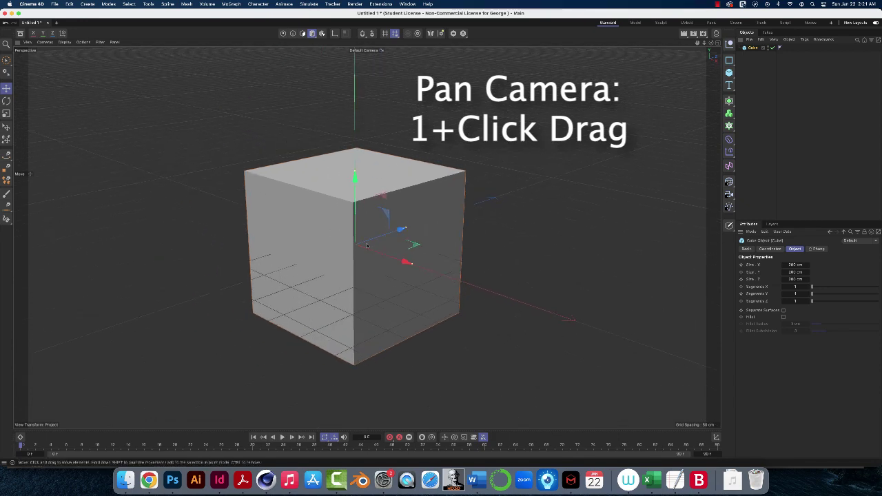
mouse_move(558, 148)
mouse_down()
mouse_move(384, 132)
mouse_move(574, 147)
mouse_up()
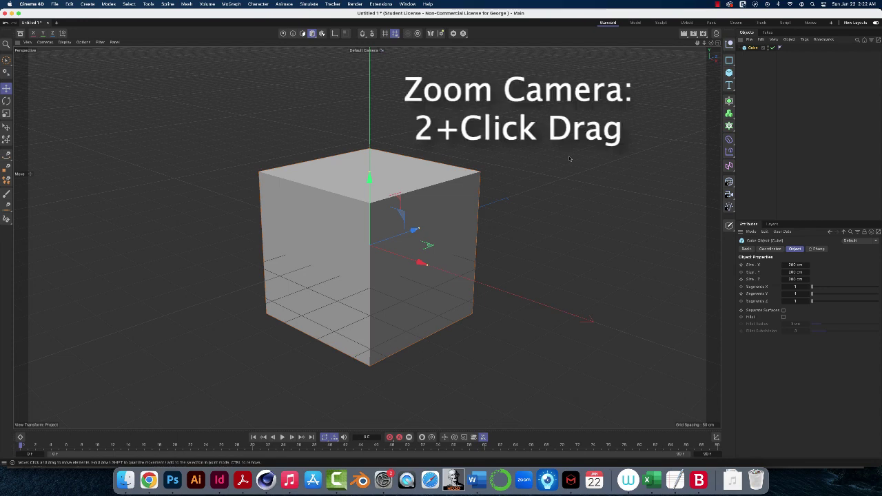
Zoom the camera out from the cube with drags and the scroll wheel, ending farther away.
drag(569, 159, 652, 172)
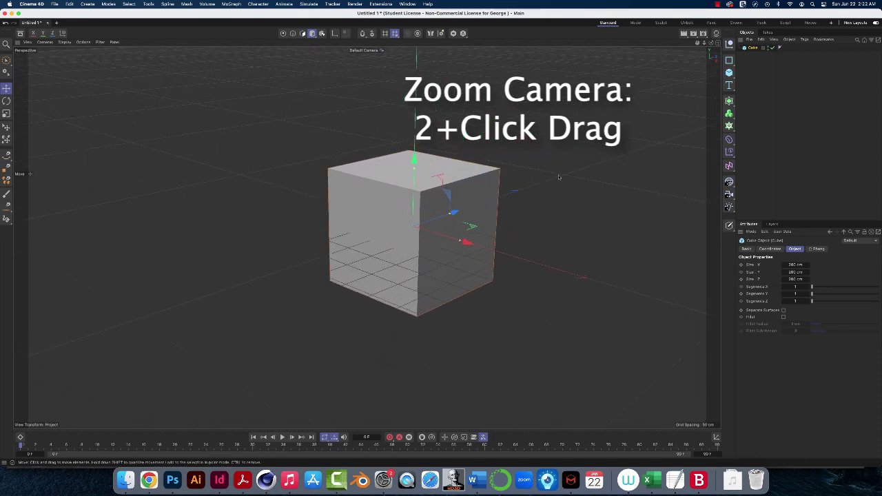
drag(557, 186, 557, 202)
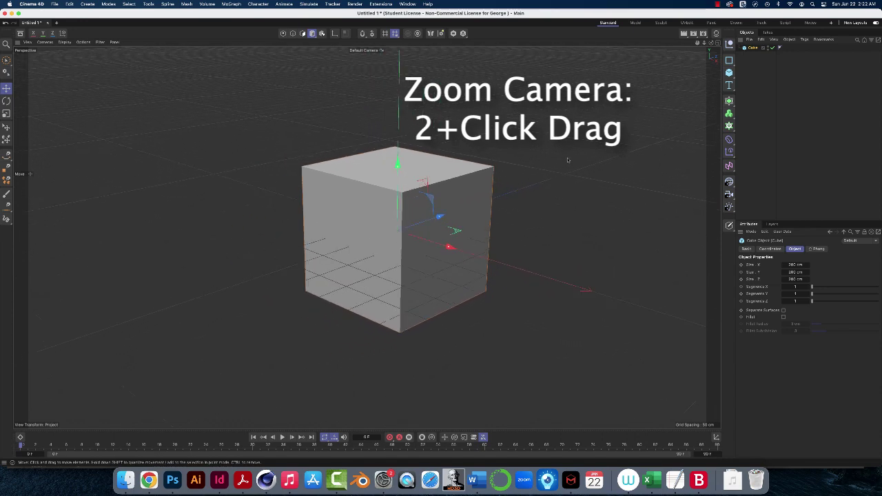
drag(570, 148, 560, 143)
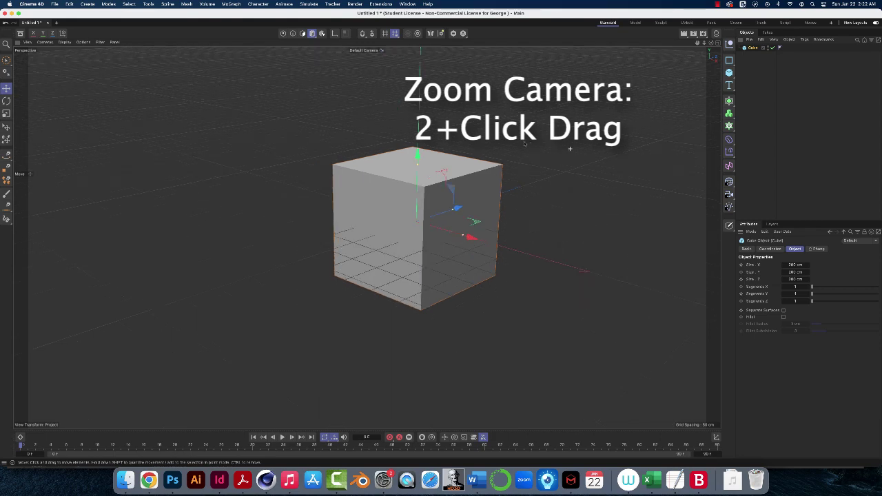
scroll(570, 147, up, 3)
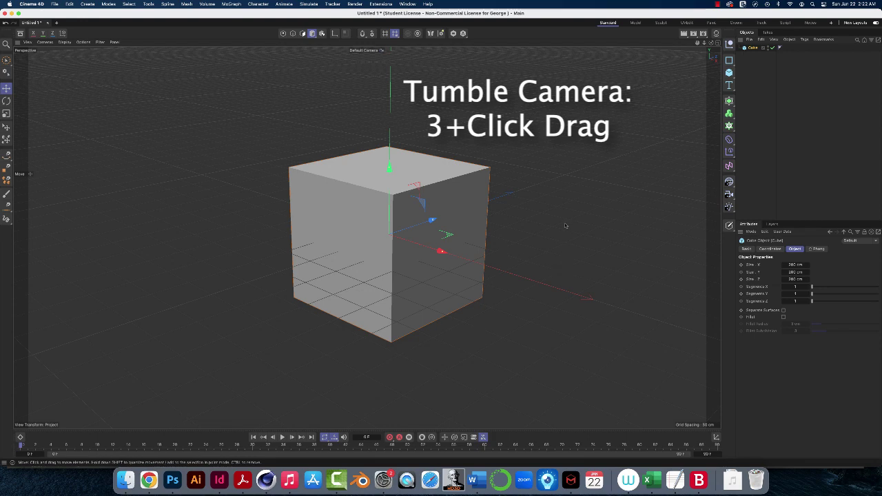
Tumble the camera to view the cube from below, then reset it with View > Frame Default.
mouse_move(576, 225)
mouse_down()
mouse_move(539, 182)
mouse_move(594, 231)
mouse_move(608, 213)
mouse_move(606, 194)
mouse_move(563, 225)
mouse_up()
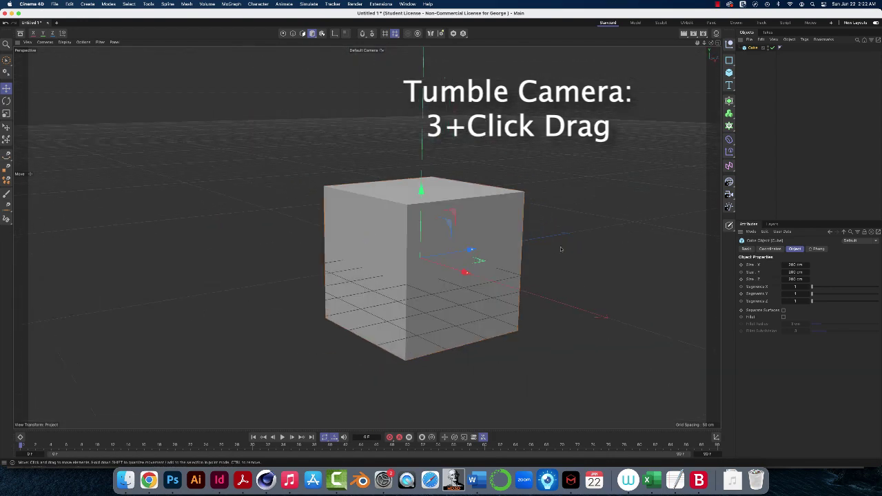
click(28, 42)
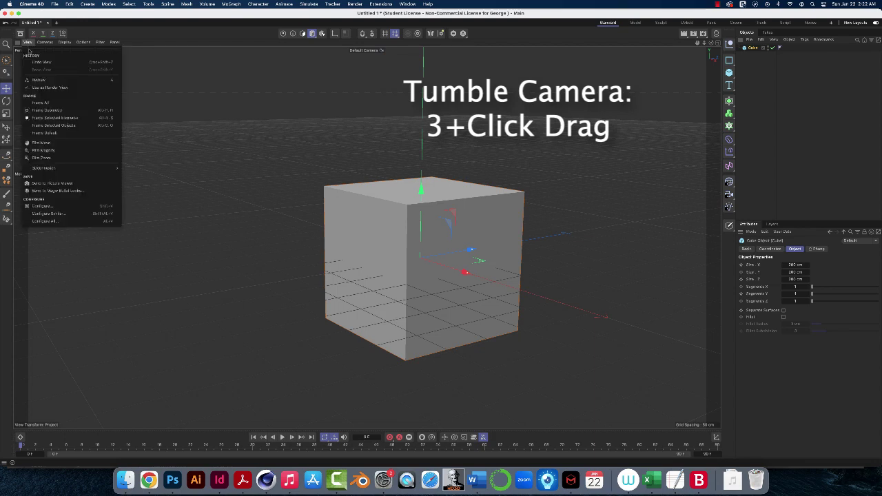
click(43, 134)
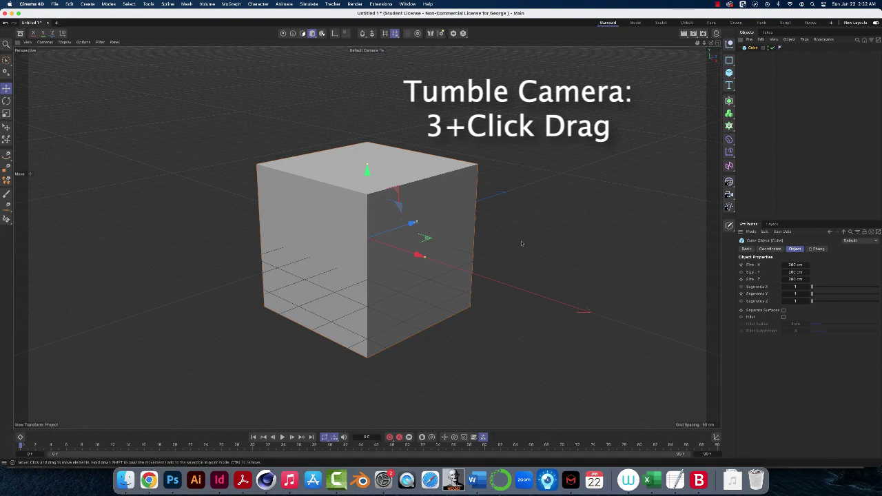
Tumble to a level front view, scroll to zoom, and orbit so the cube swings downward.
drag(522, 244, 536, 262)
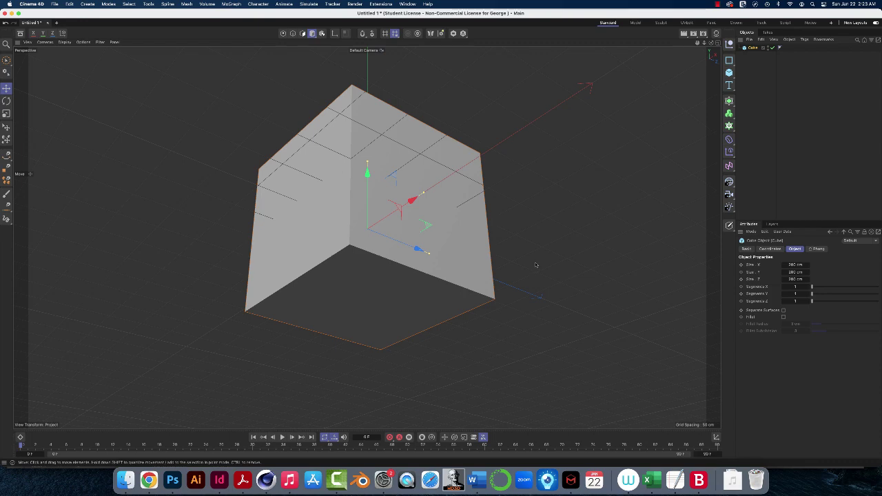
scroll(535, 265, down, 5)
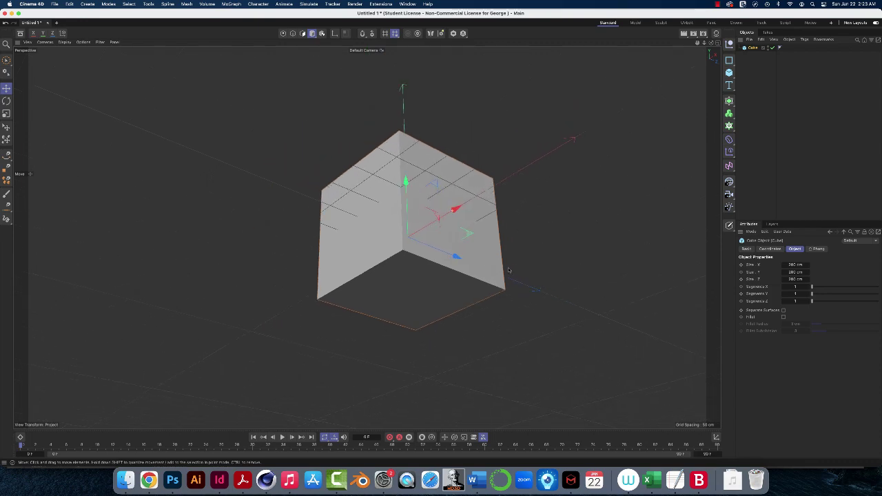
alt+drag(535, 281, 454, 79)
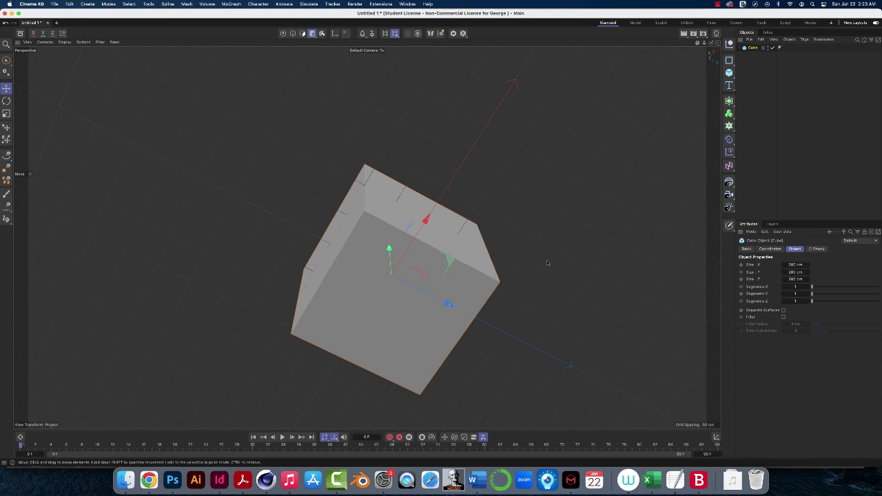
Orbit the camera further around the scene until the cube drifts out of view.
alt+drag(549, 265, 634, 172)
alt+drag(493, 151, 524, 220)
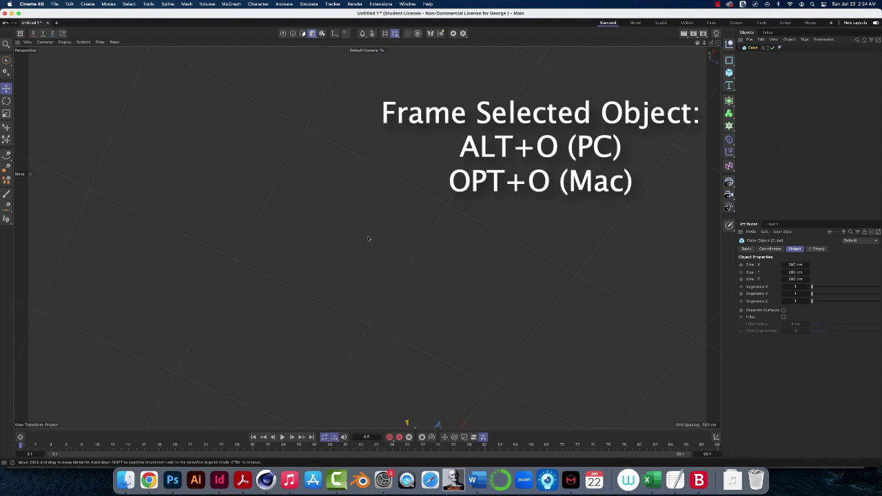
Frame the selected cube with Alt+O so it fills the viewport.
key(alt+o)
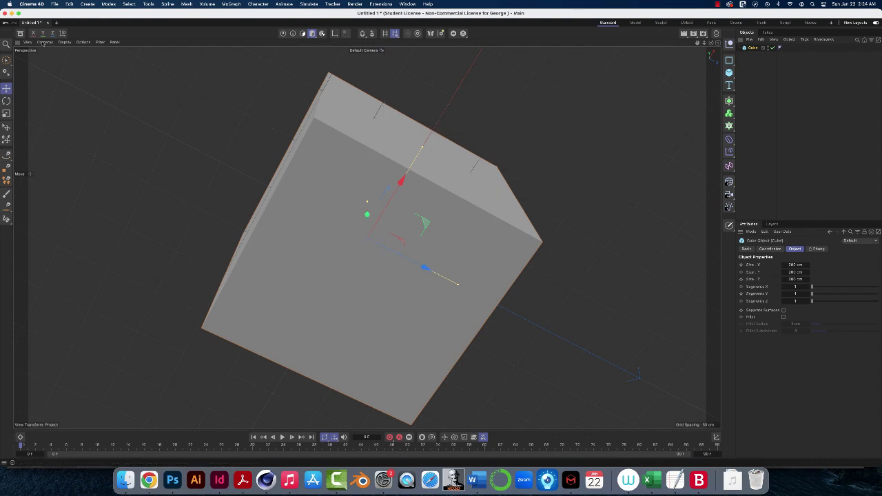
Reset the camera to the default view with View > Frame Default.
click(28, 42)
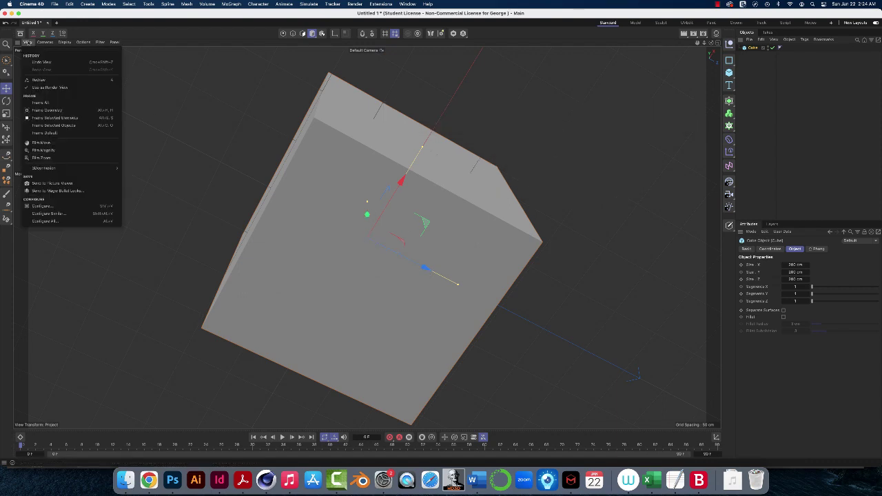
click(49, 133)
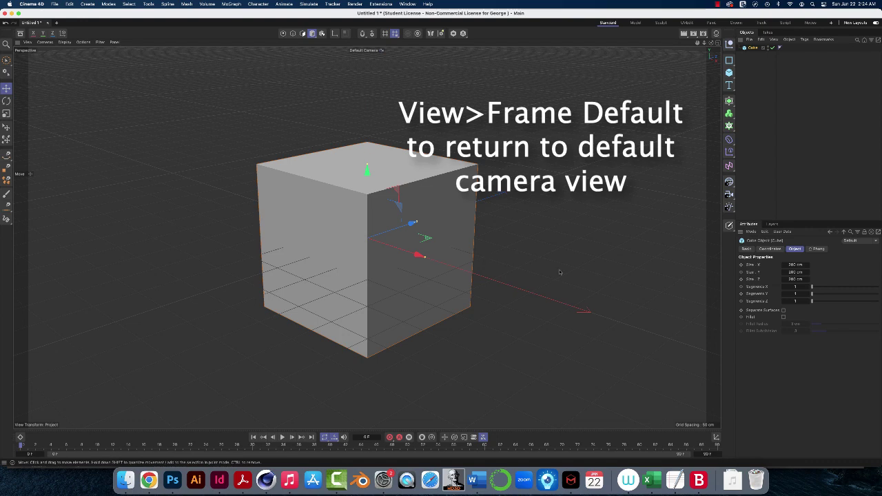